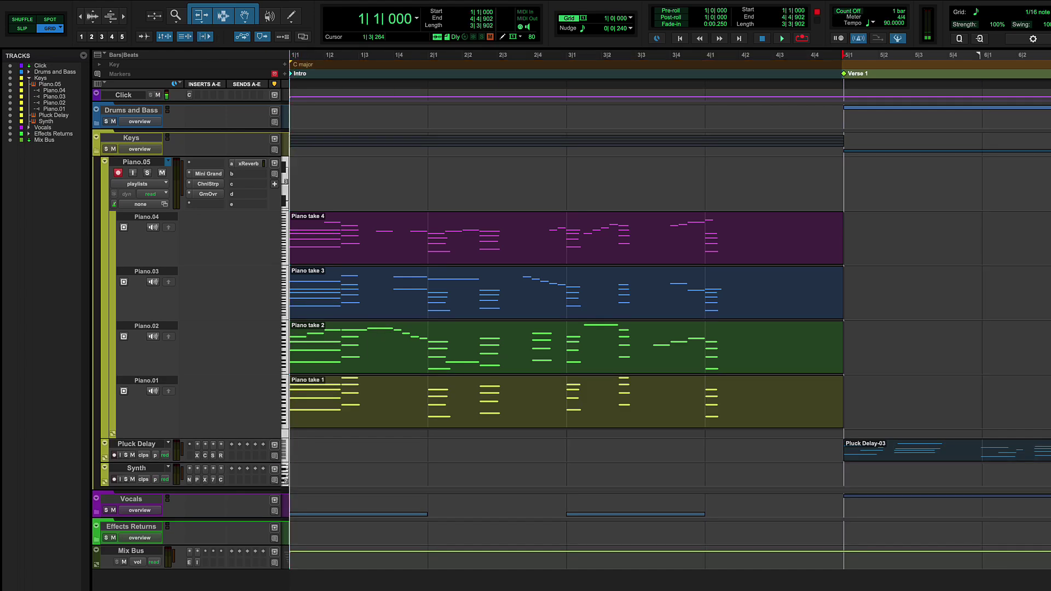
- Confirm creation of the new Piano.05 playlist on the piano track
key(super+space)
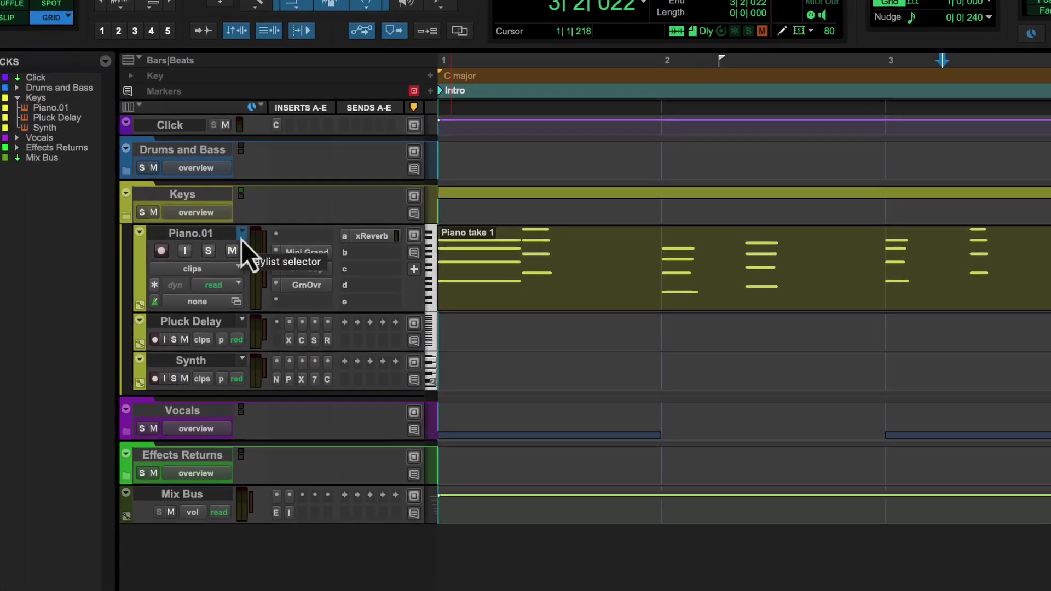
- Create a new empty playlist named Piano.05 on the piano track
click(241, 238)
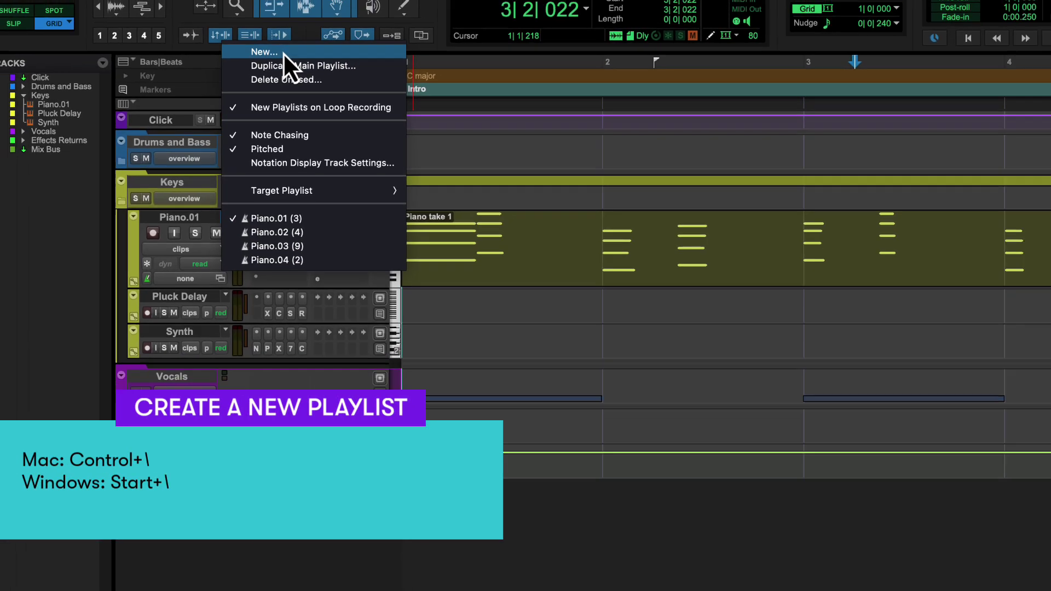
click(283, 53)
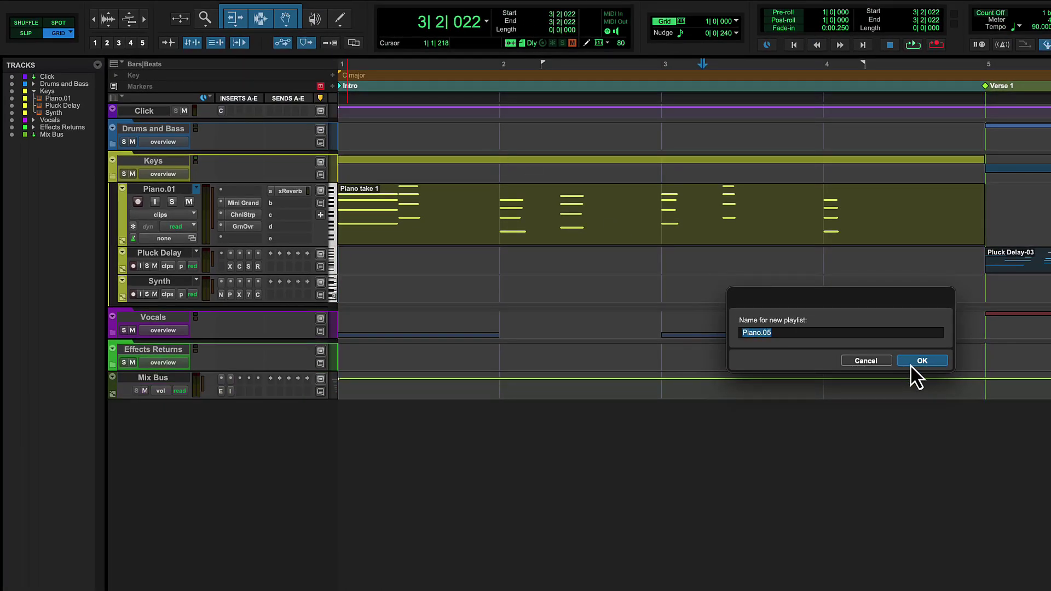
click(910, 364)
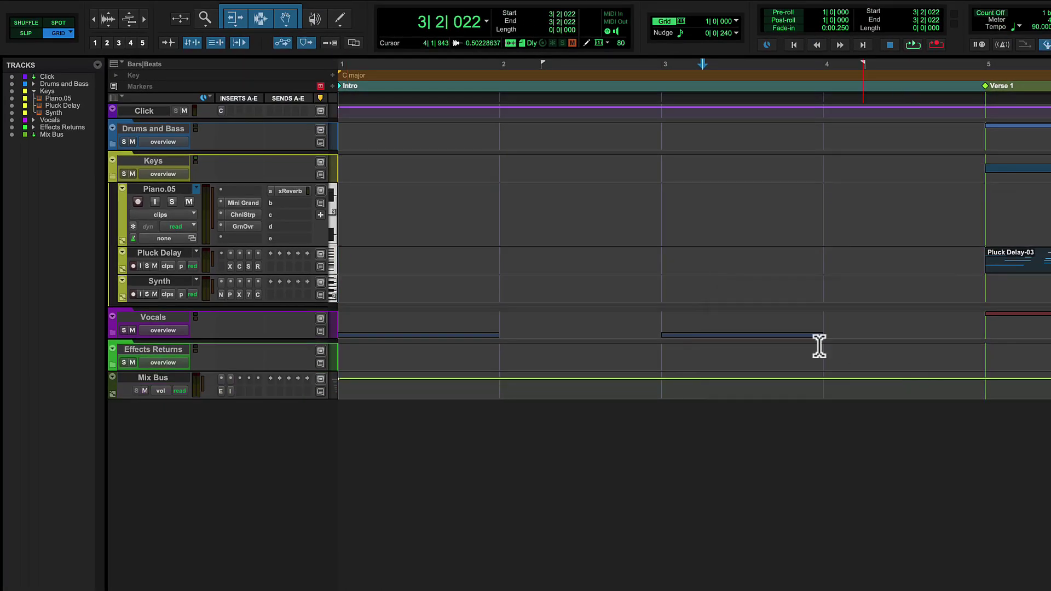
- Switch the track to Piano.01, then Piano.02, then step onward through the playlists with Shift+Down
click(196, 189)
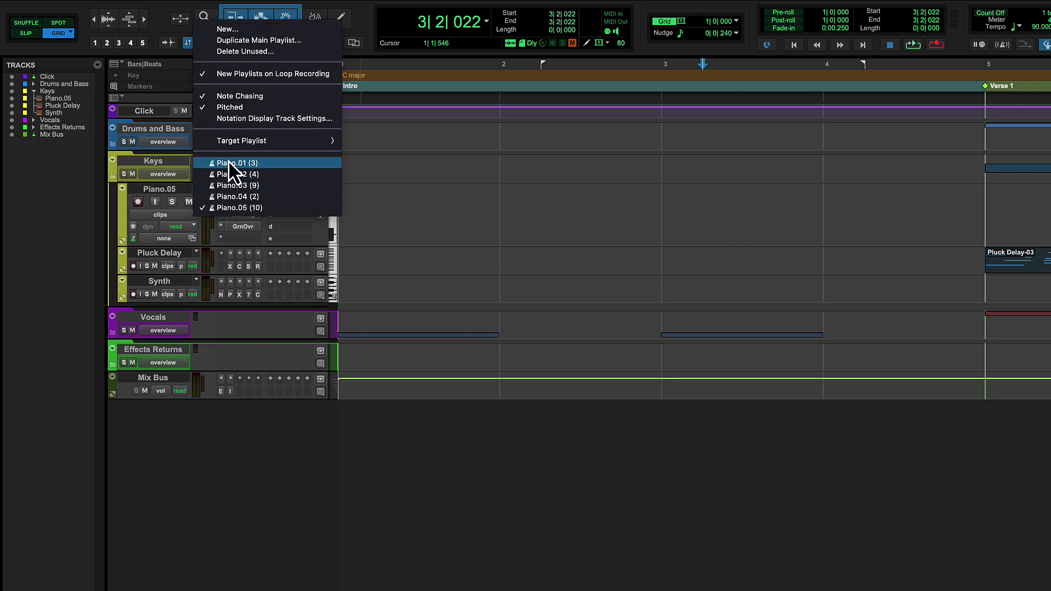
click(228, 161)
click(196, 189)
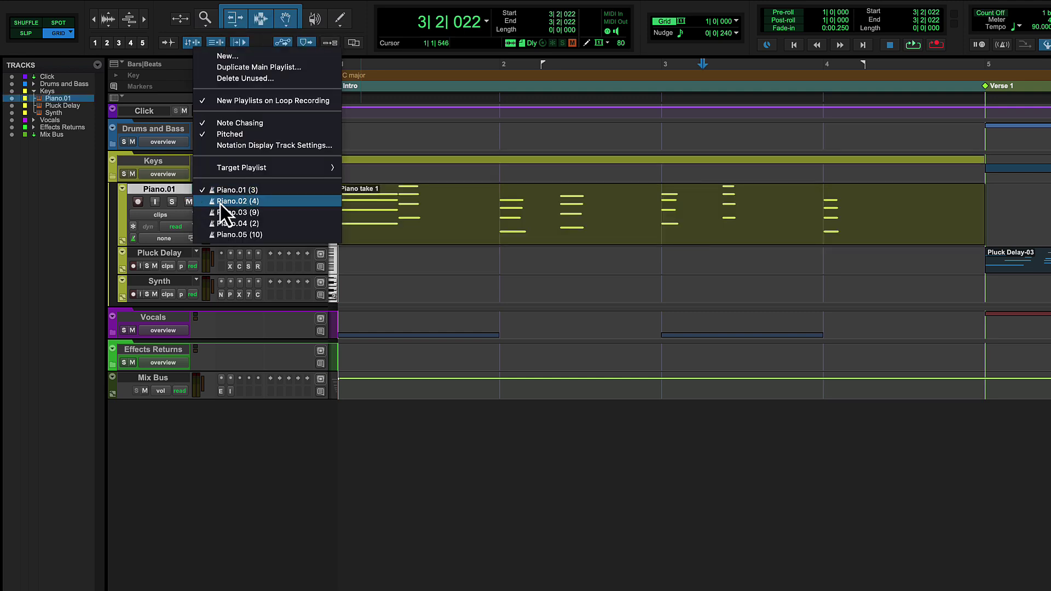
click(218, 202)
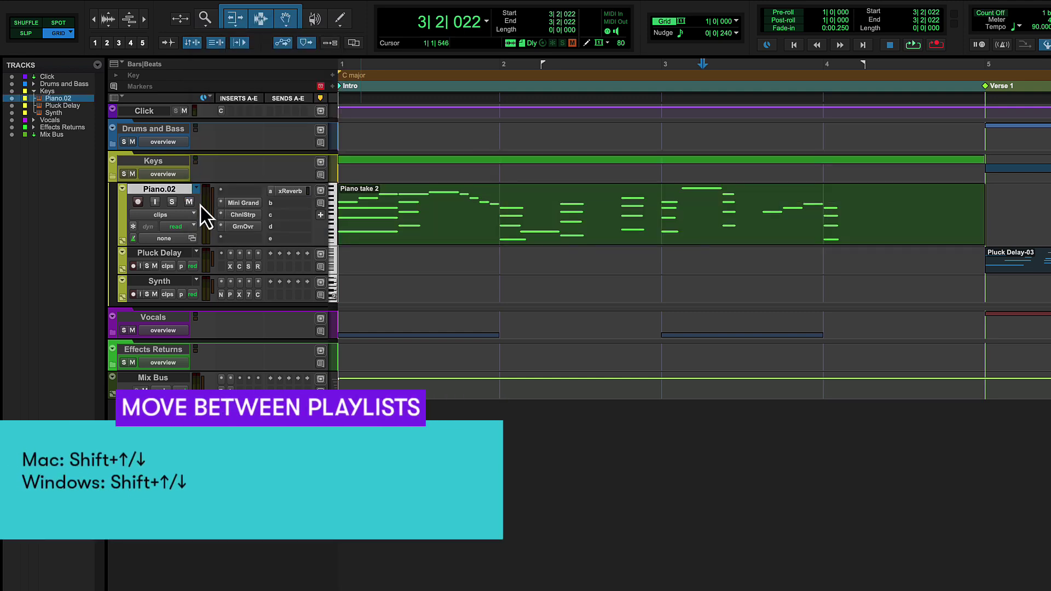
key(shift+Down)
key(shift+Down)
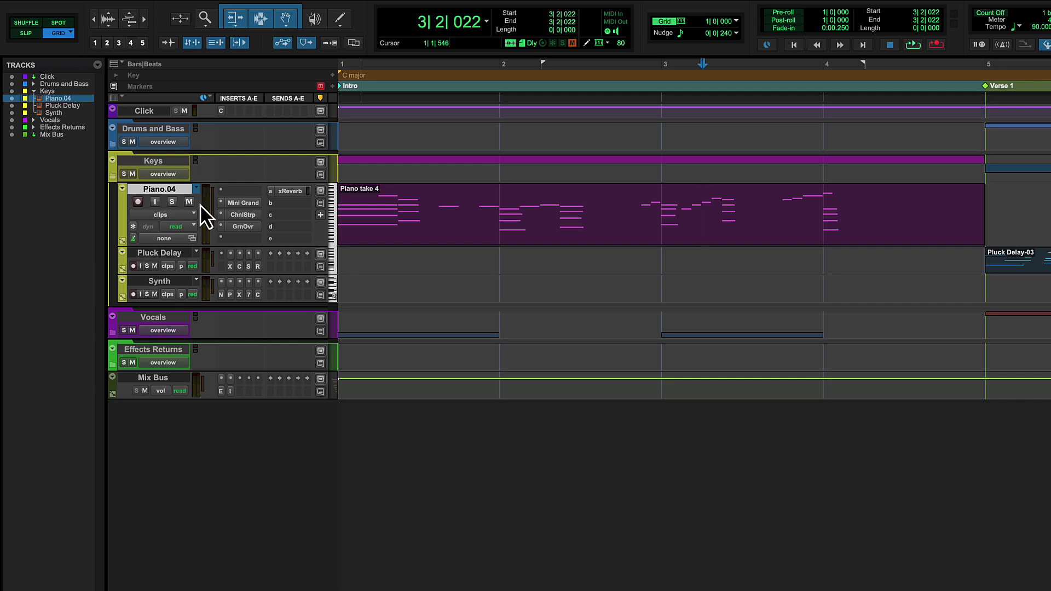
- Switch the piano track from Piano.04 back to its Piano.01 playlist
click(196, 189)
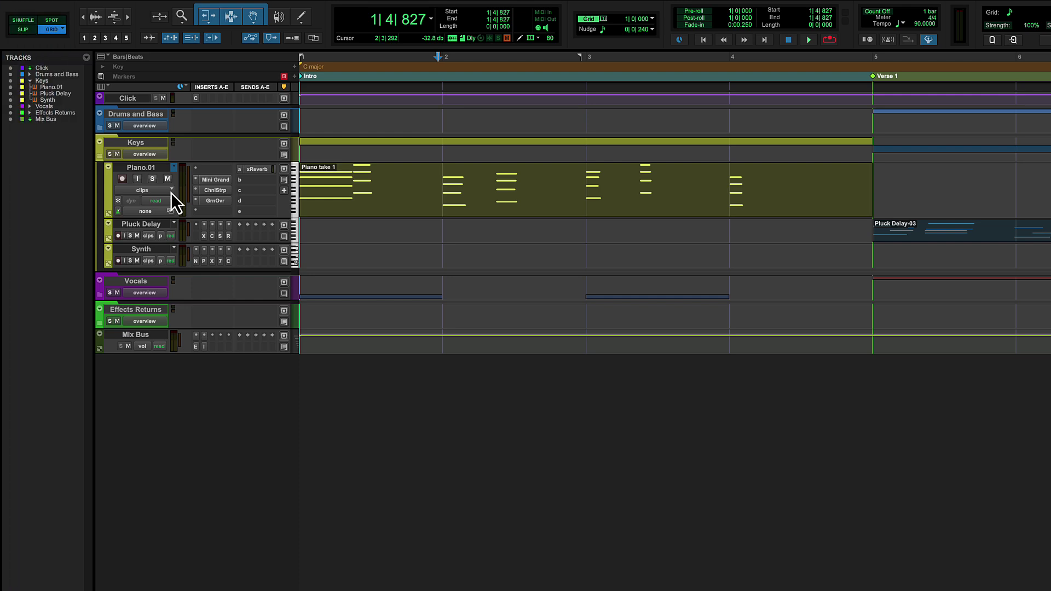
- Show the piano track's playlists as stacked lanes and select the takes from bar 1 to bar 5
click(170, 192)
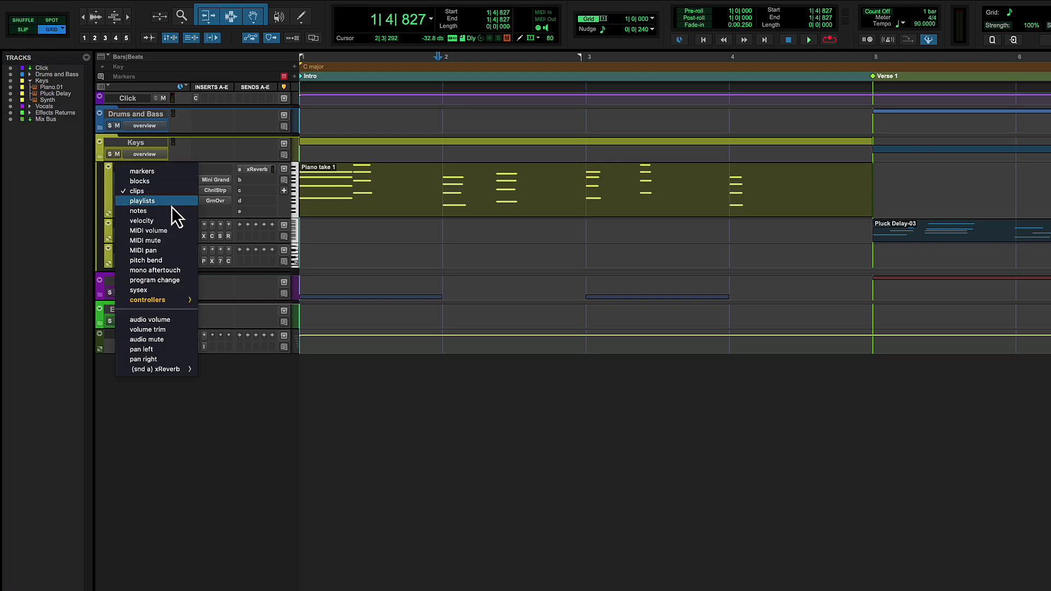
click(172, 206)
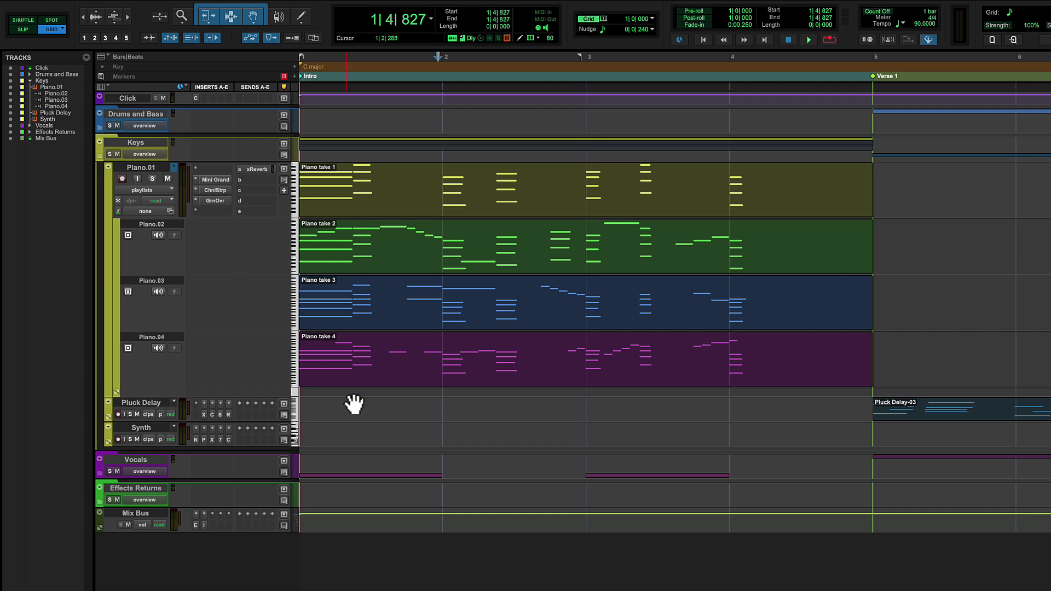
click(364, 383)
drag(366, 404, 364, 403)
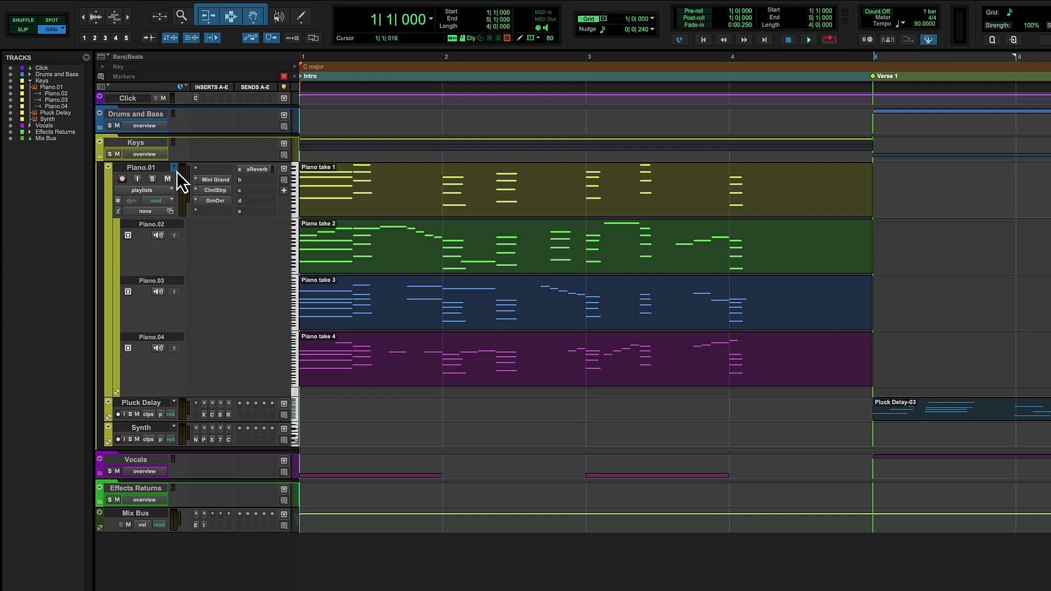
- Make Piano.02, then Piano.03, the main playlist
click(174, 166)
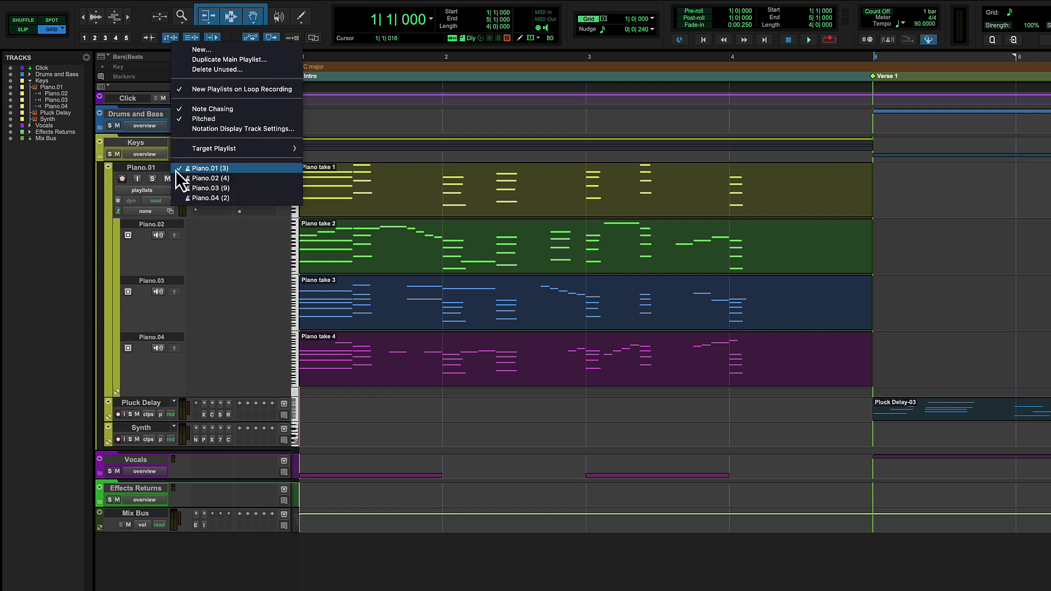
click(189, 181)
click(172, 169)
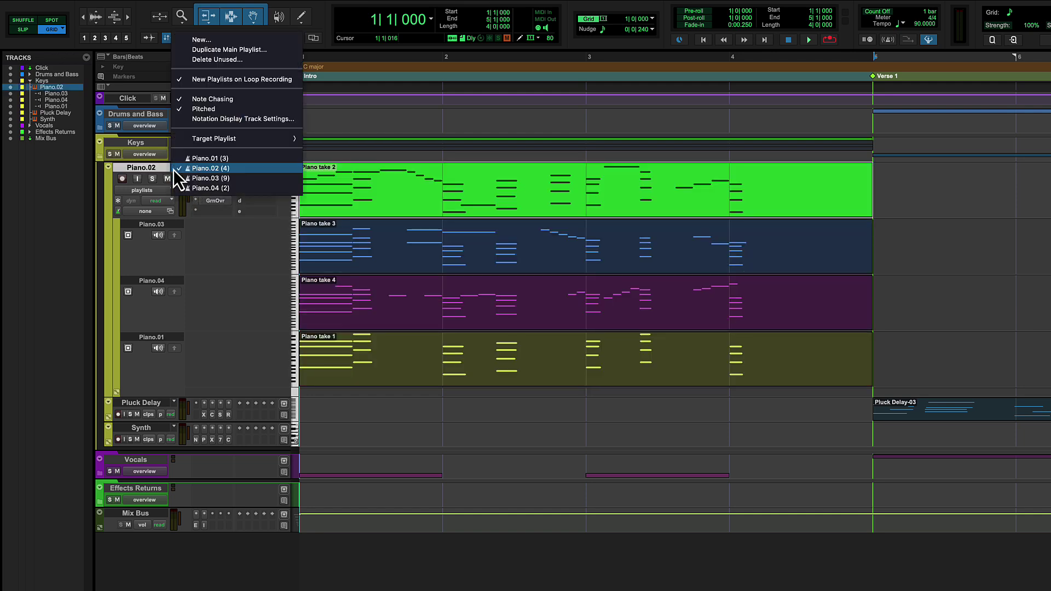
click(185, 183)
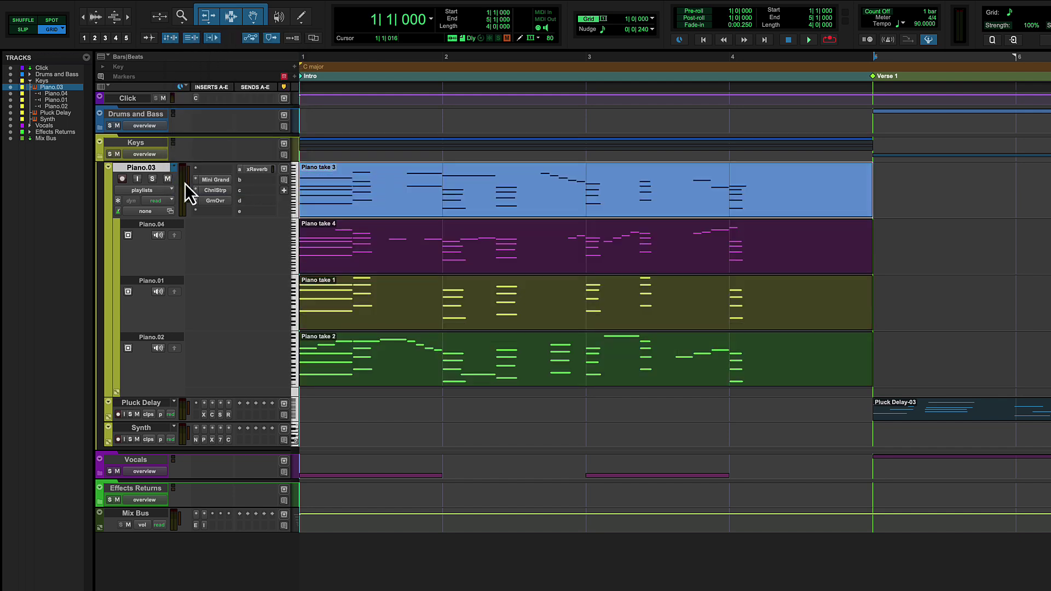
- Play from bar 1 and solo the Piano.04 and Piano.01 lanes to audition them
click(160, 239)
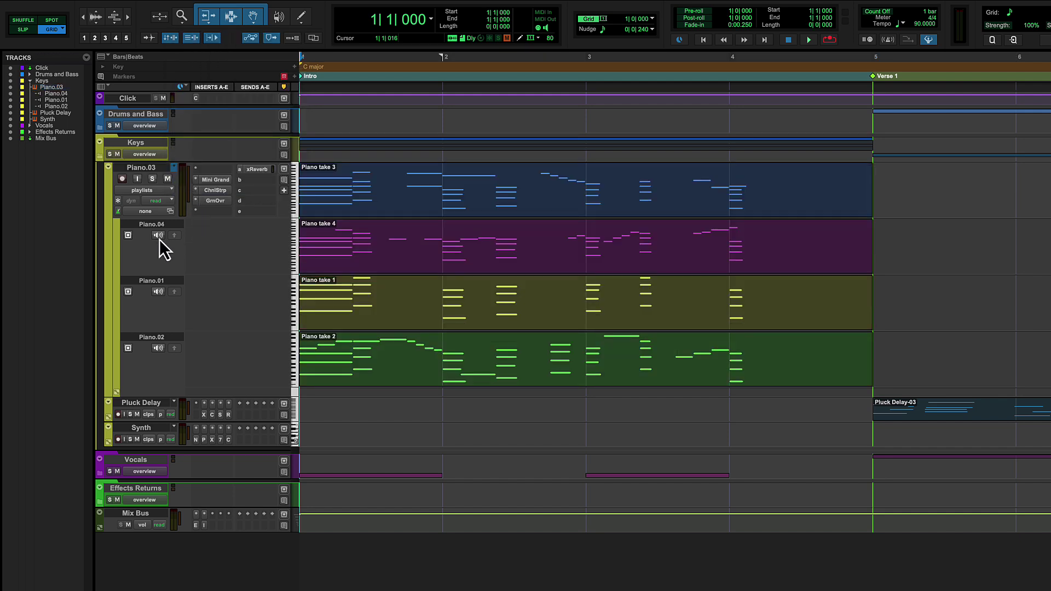
key(space)
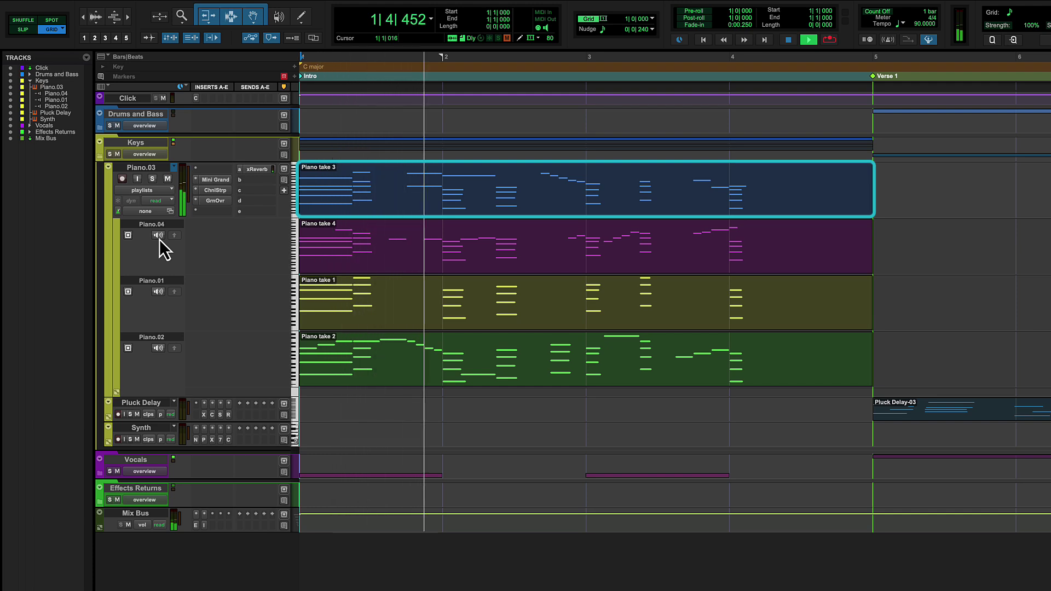
click(159, 237)
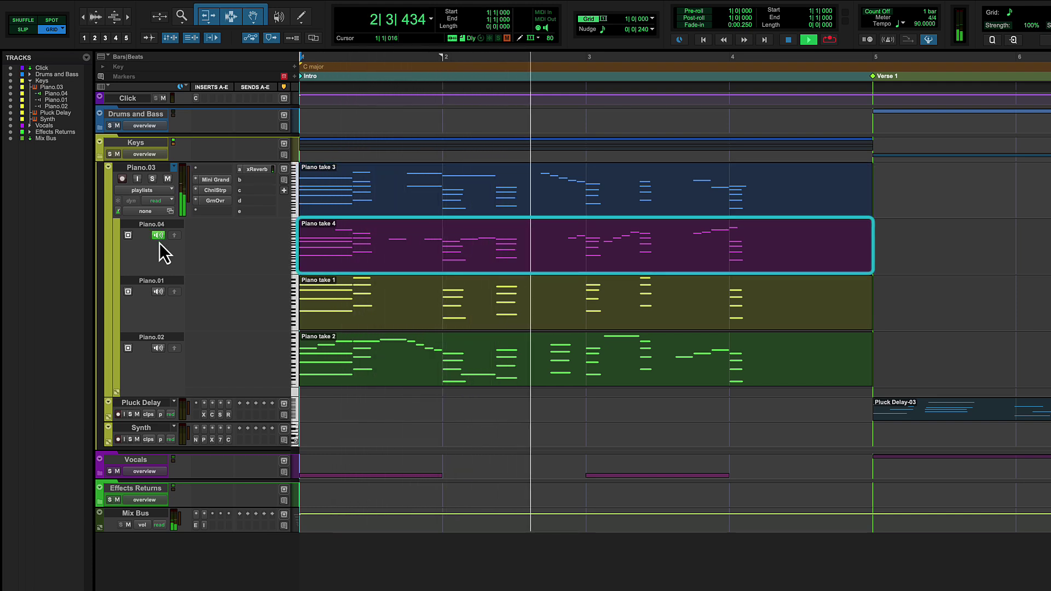
click(158, 292)
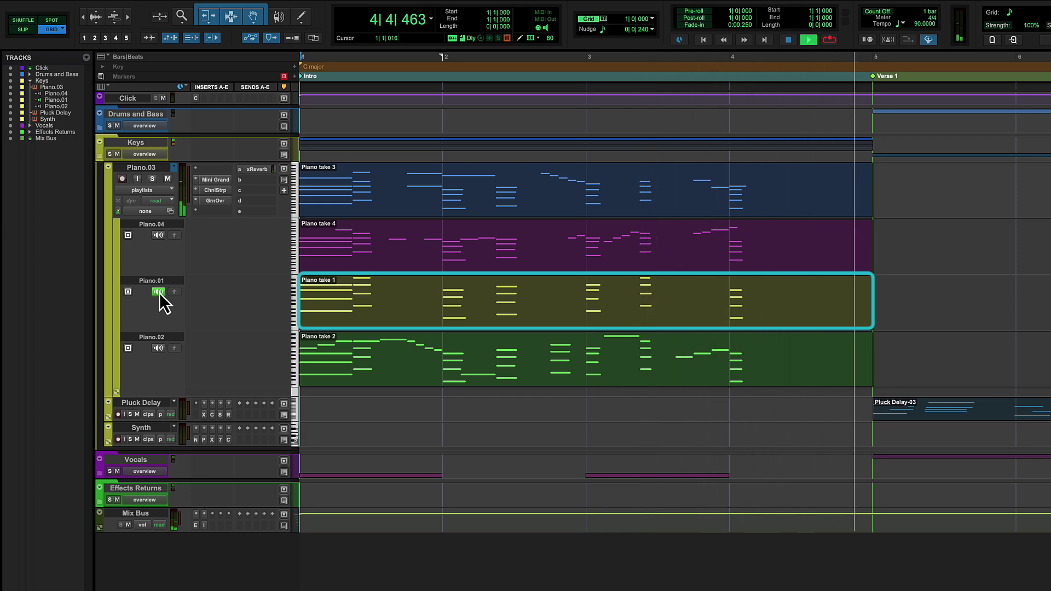
key(space)
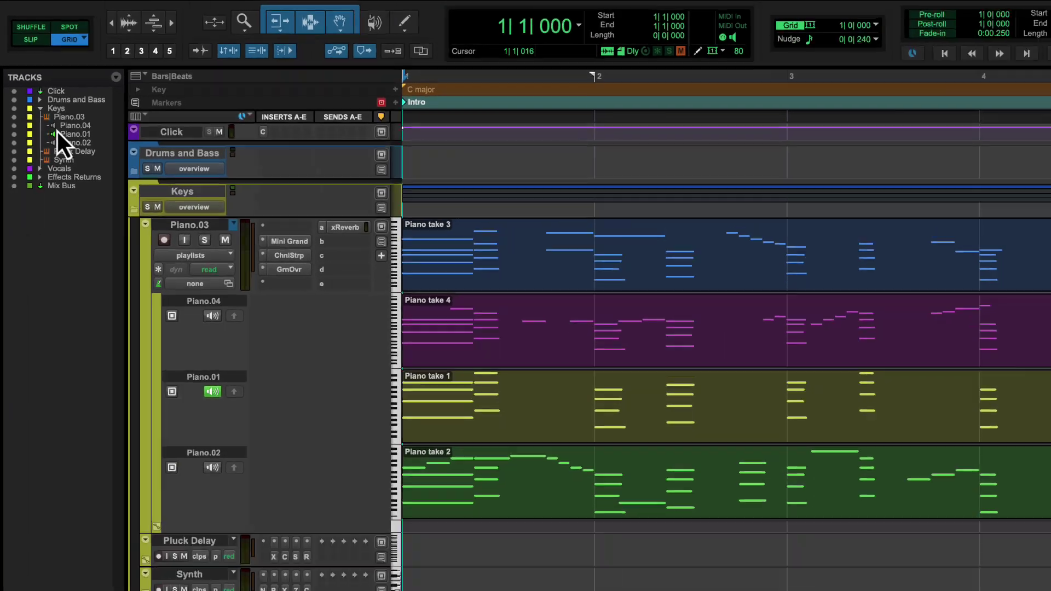
- Replay to audition Piano.04 and Piano.02, then hide the Piano.01 lane from the Tracks list
key(space)
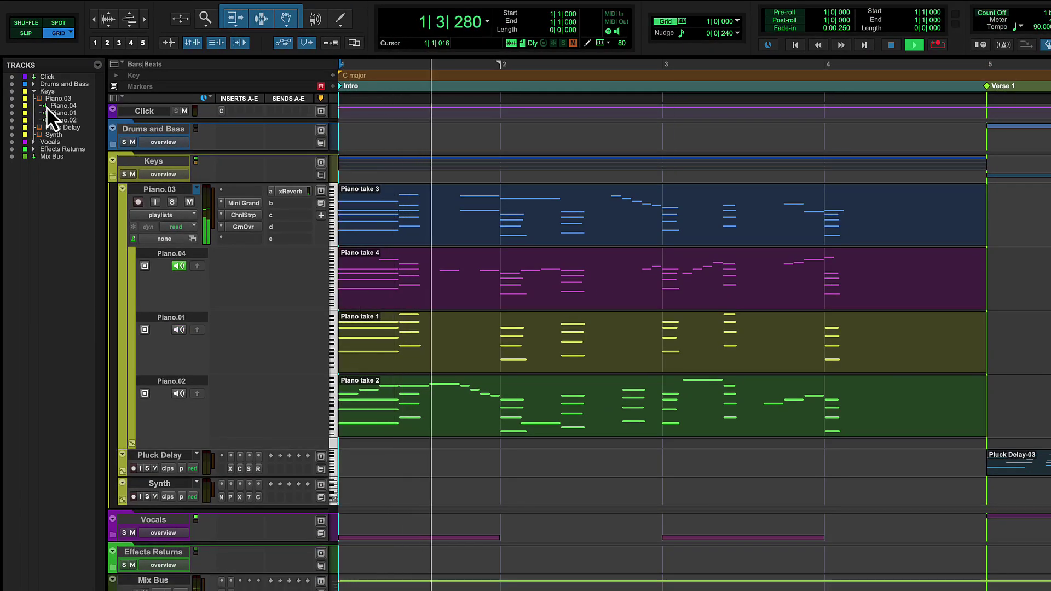
click(45, 106)
click(44, 120)
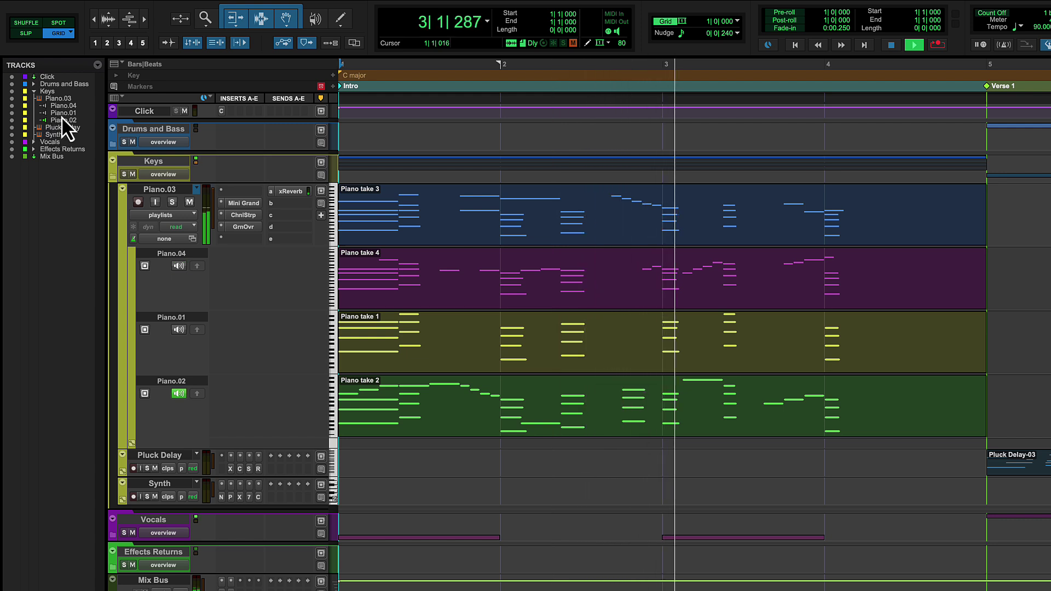
right_click(63, 114)
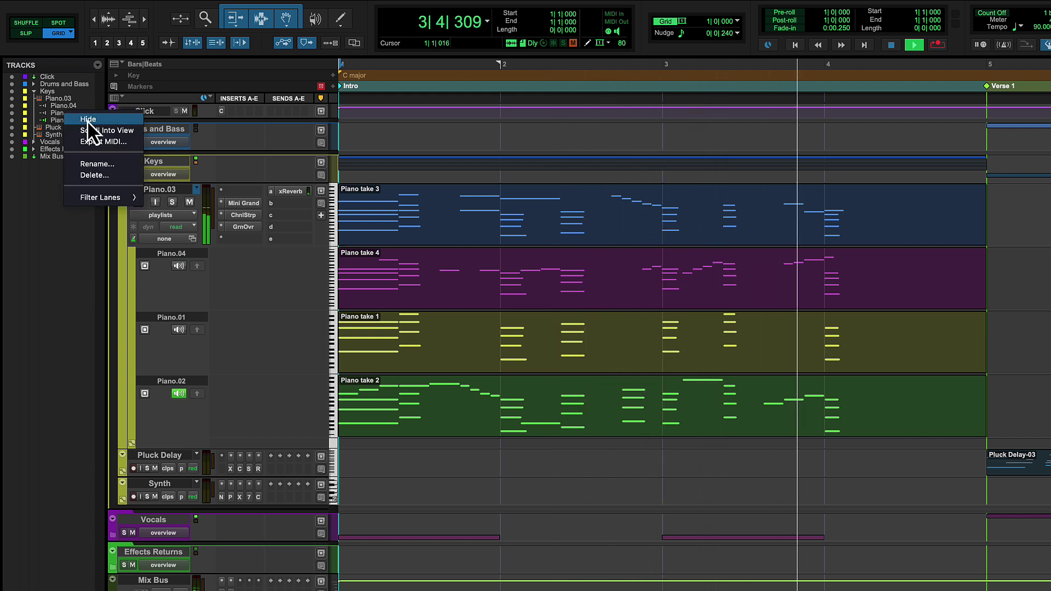
click(87, 119)
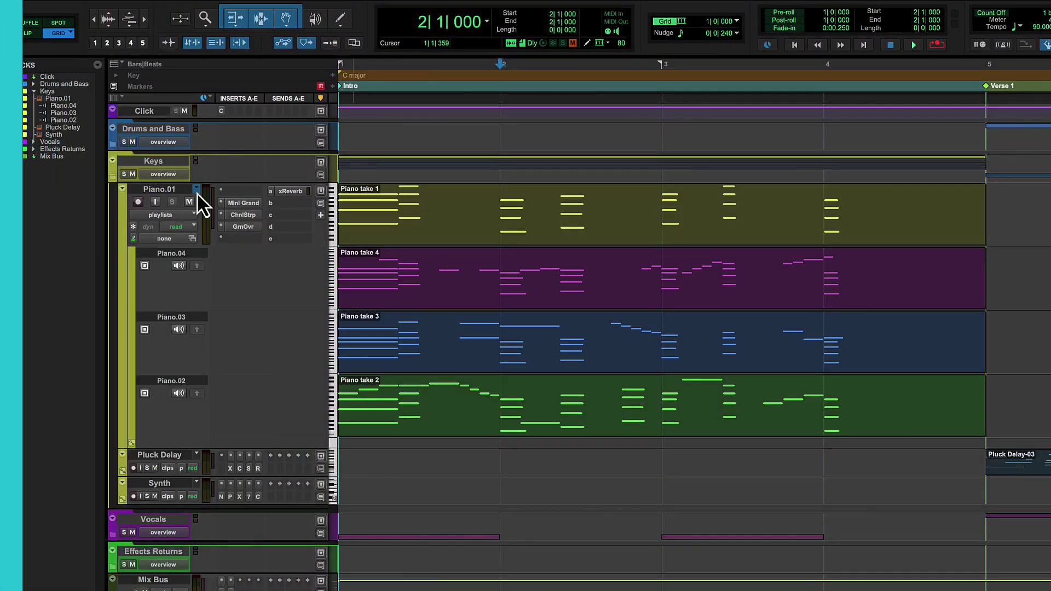
- Create a new playlist on the piano track named 'Piano'
click(196, 192)
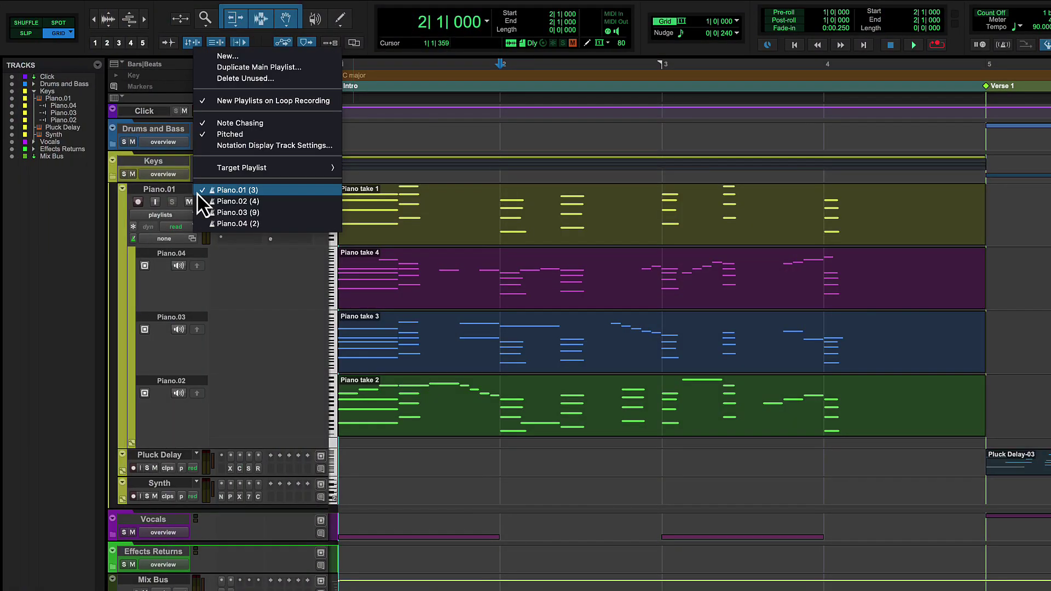
click(294, 56)
key(BackSpace)
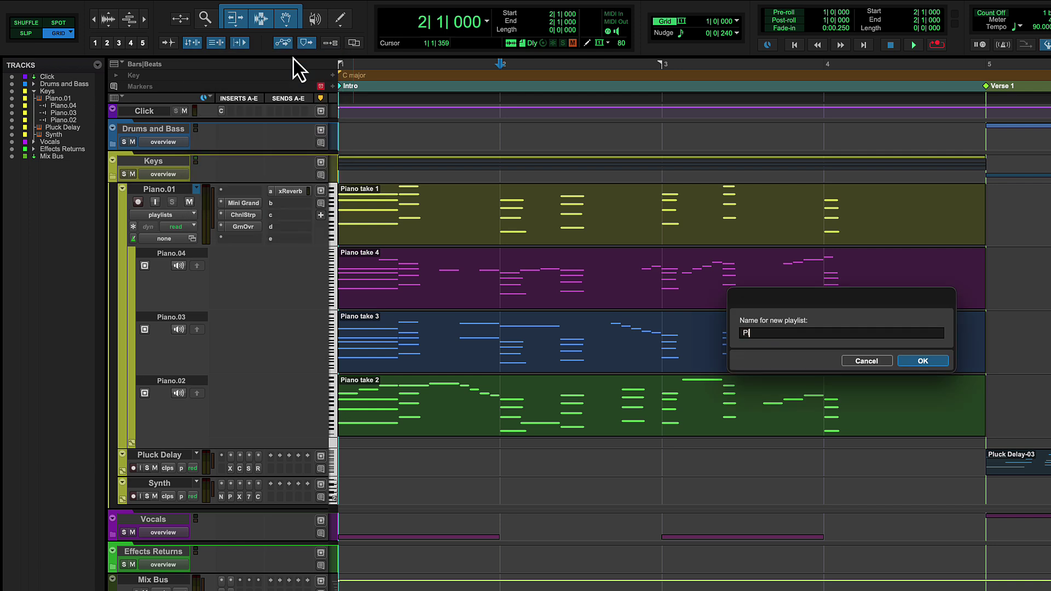
text(Piano)
key(Return)
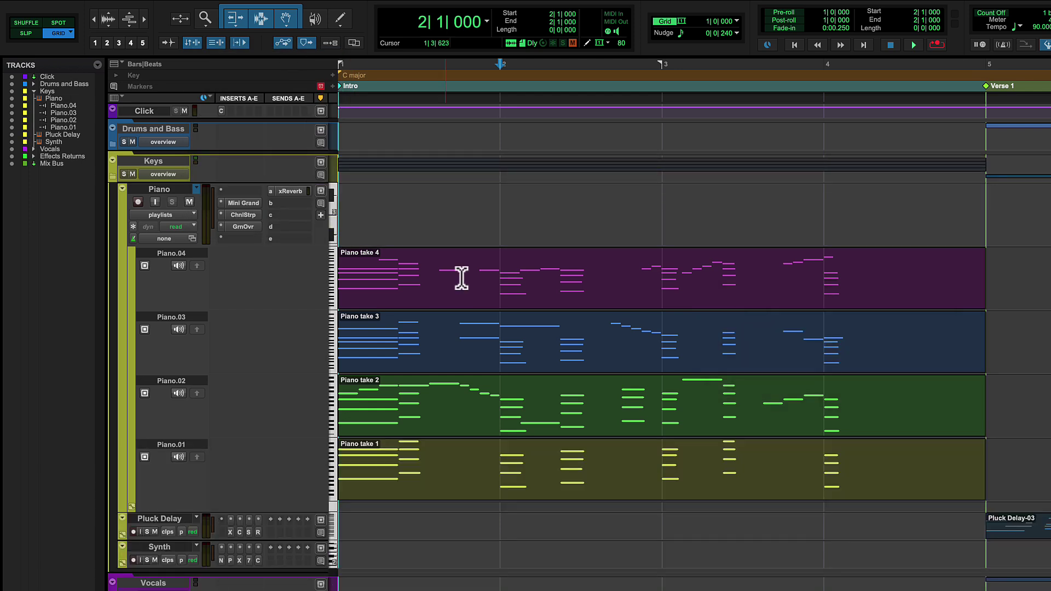
- Copy bar 1 of take 4 and bar 2 of take 2 into the main playlist
drag(503, 274, 366, 279)
click(198, 266)
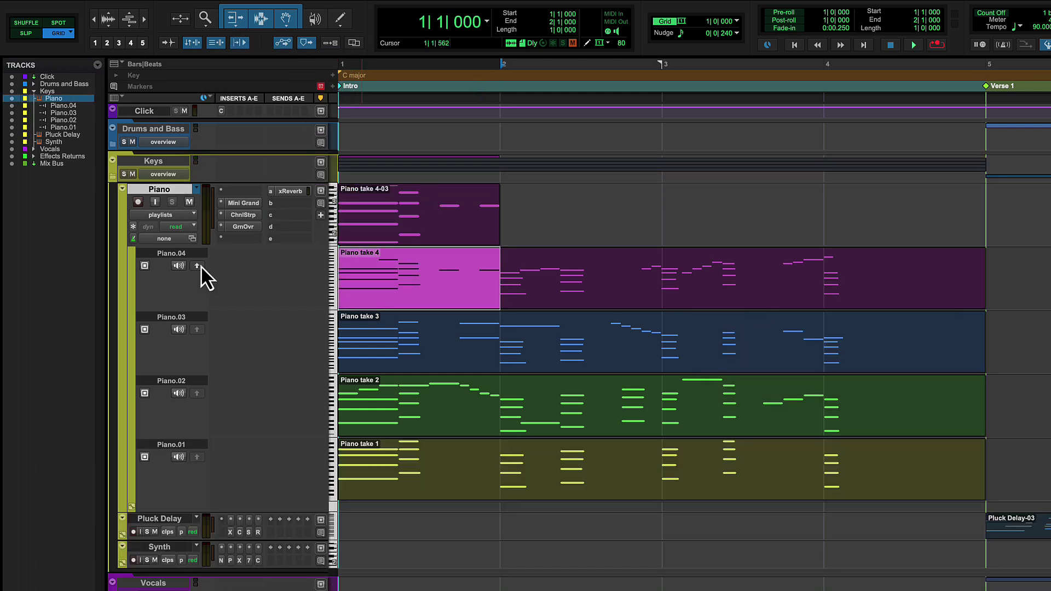
click(503, 401)
drag(503, 401, 630, 404)
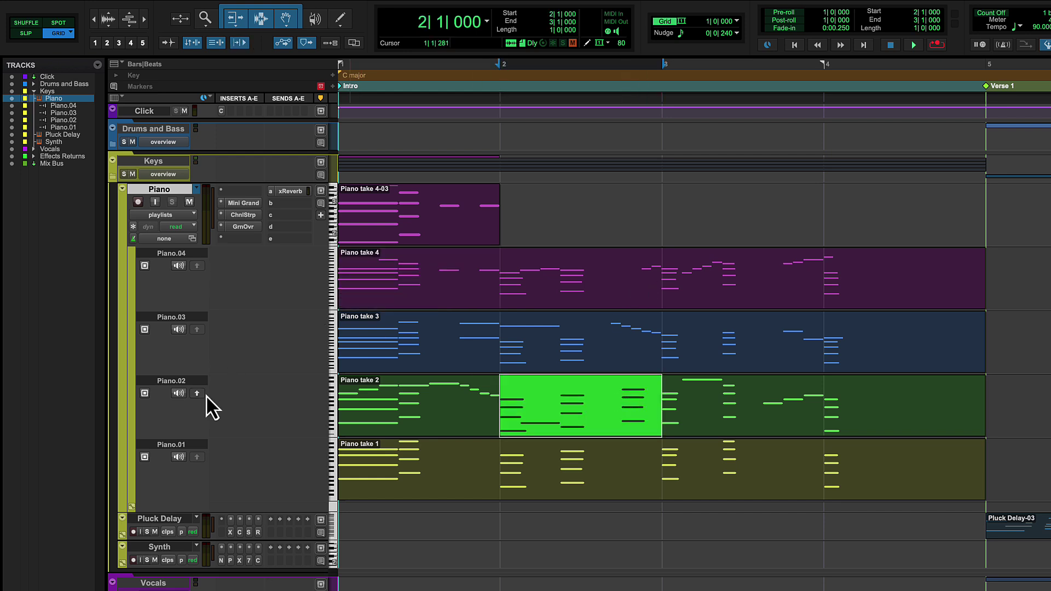
click(197, 393)
- Copy bars 3–4 of take 3 into the main playlist, then recopy take 2's bar 2
drag(663, 335, 936, 340)
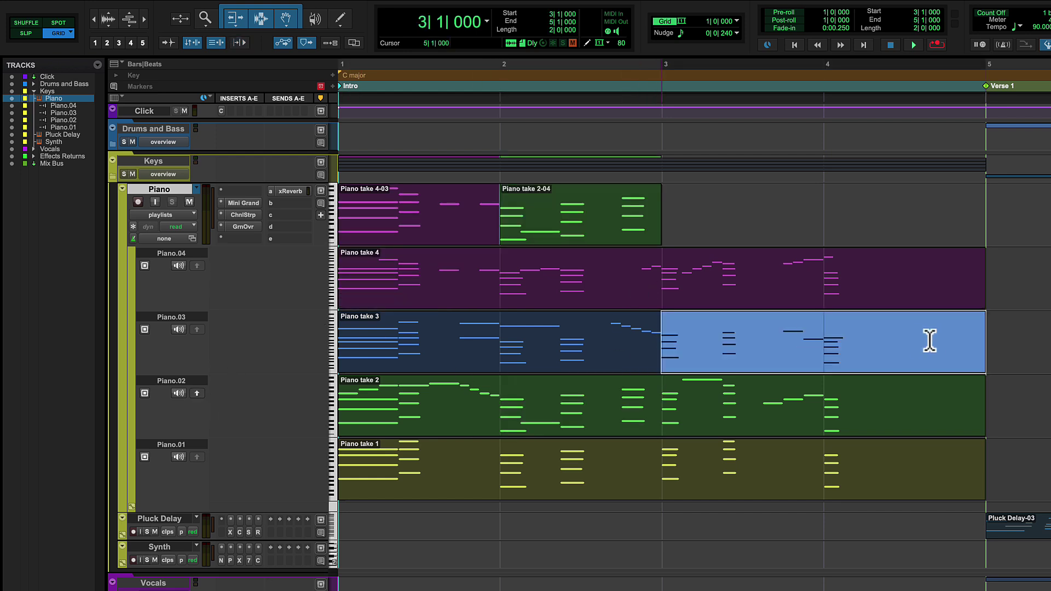
key(shift+slash)
click(197, 330)
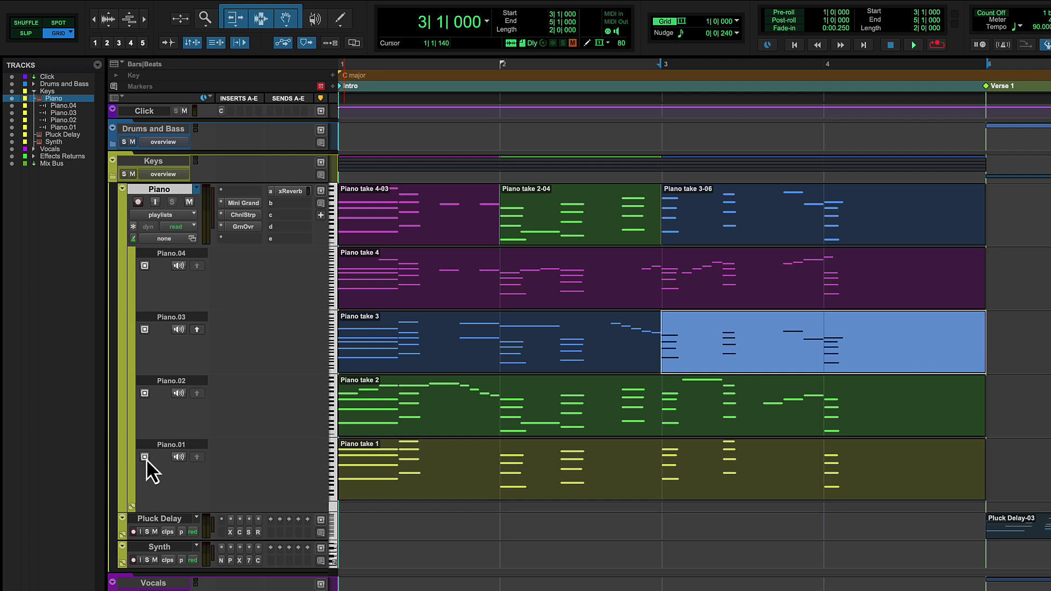
drag(500, 403, 644, 406)
key(shift+slash)
click(197, 394)
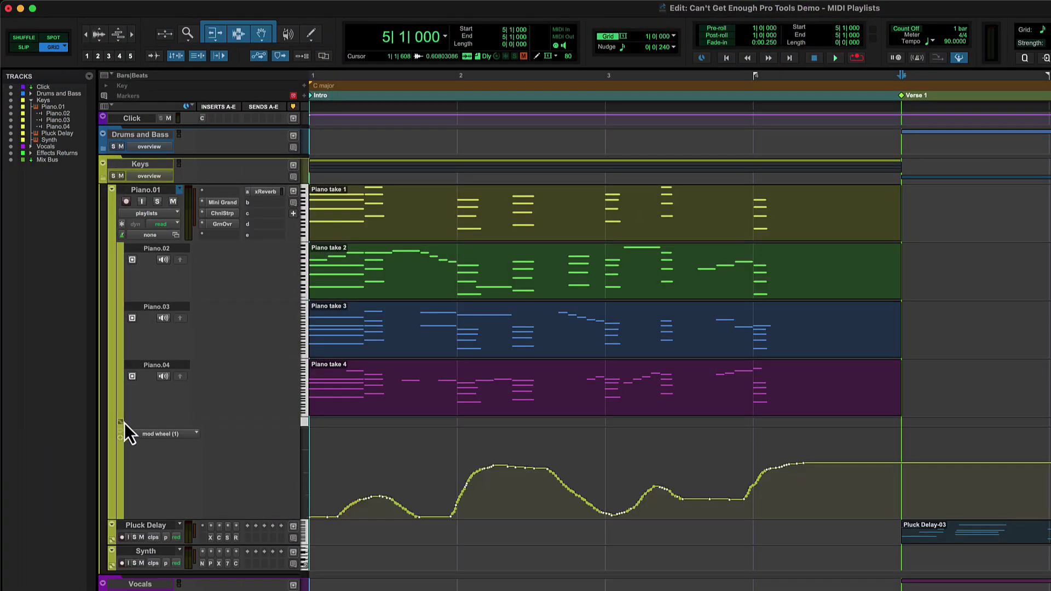
- Display the mod wheel automation of Piano takes 1 through 4 in turn
click(932, 201)
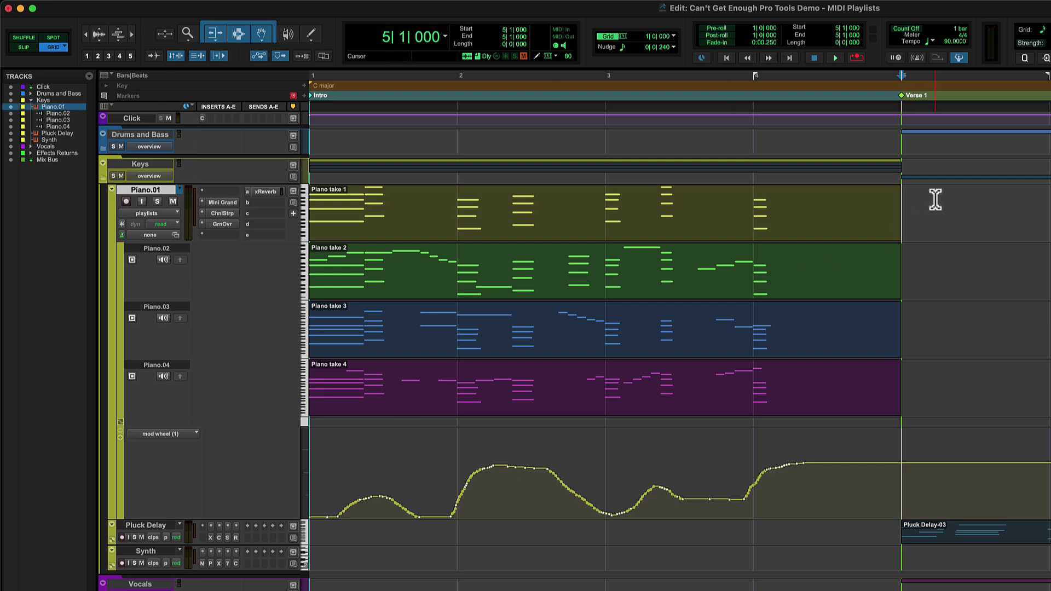
click(935, 269)
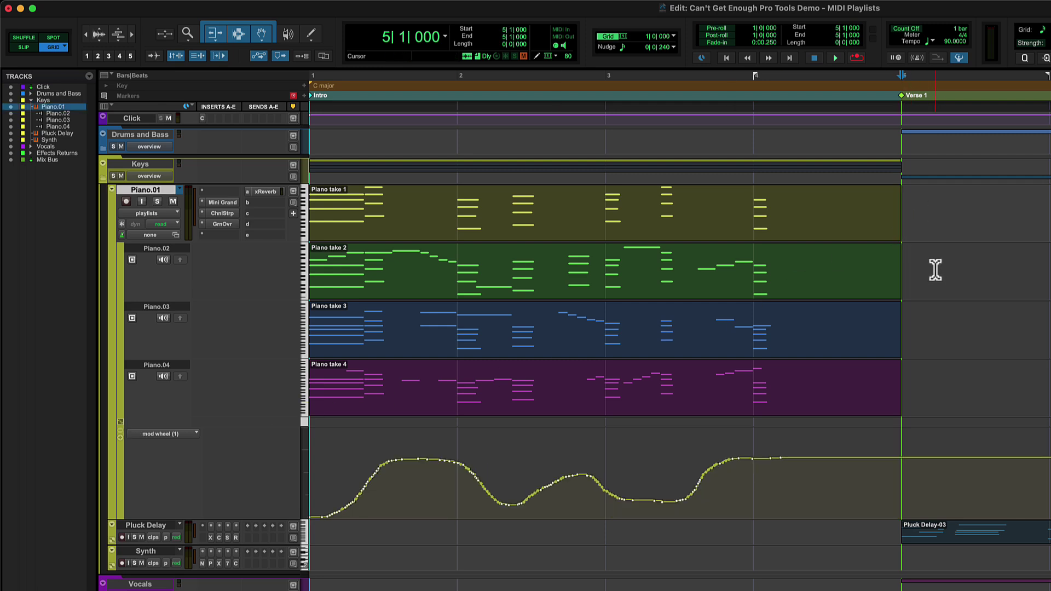
click(940, 328)
click(941, 376)
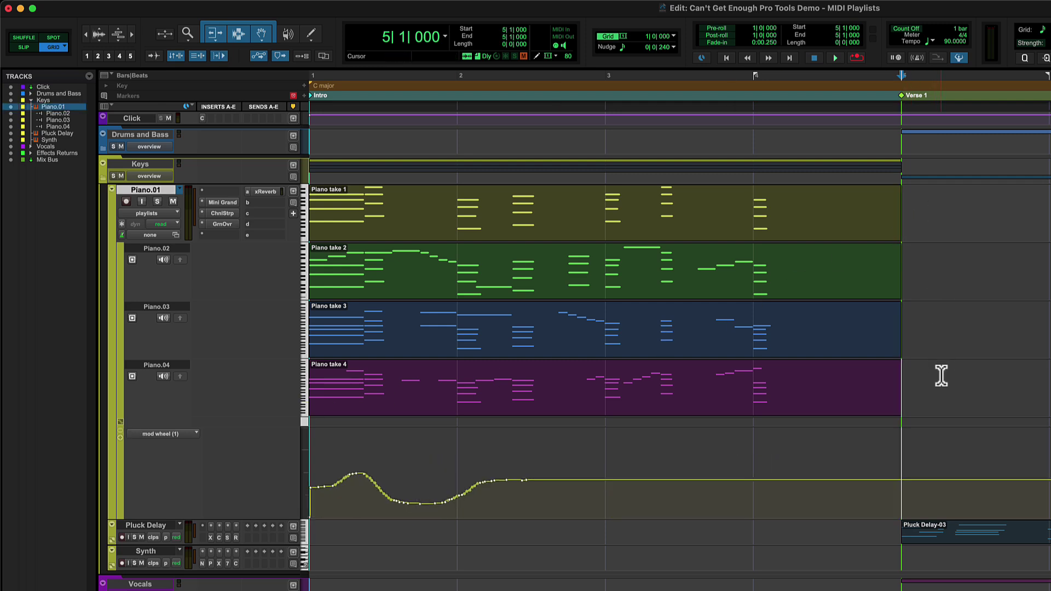
click(753, 534)
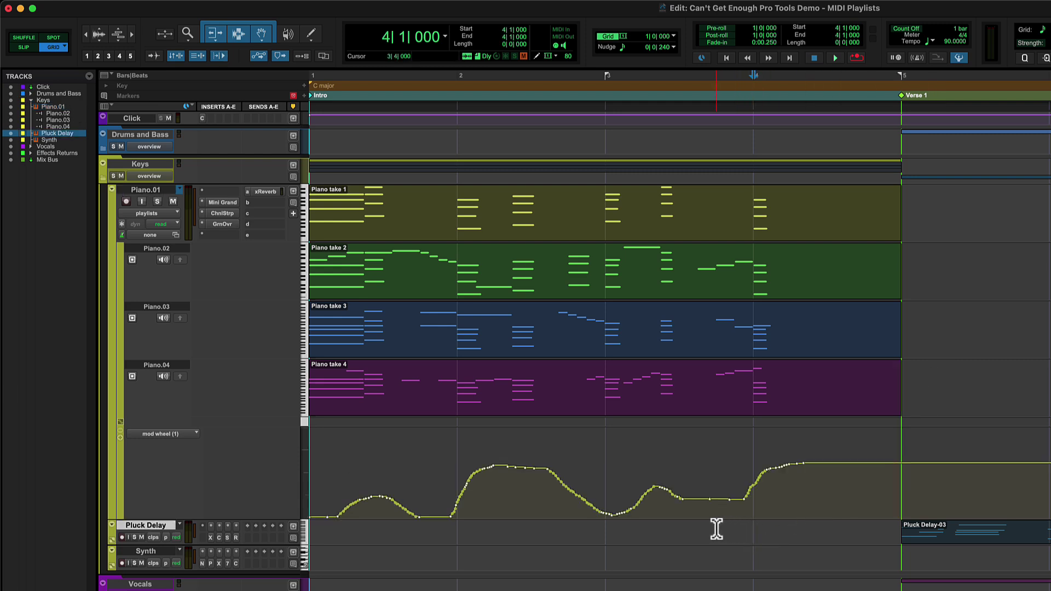
- Solo the Piano.02, Piano.03 and Piano.04 lanes in turn to audition them
click(163, 260)
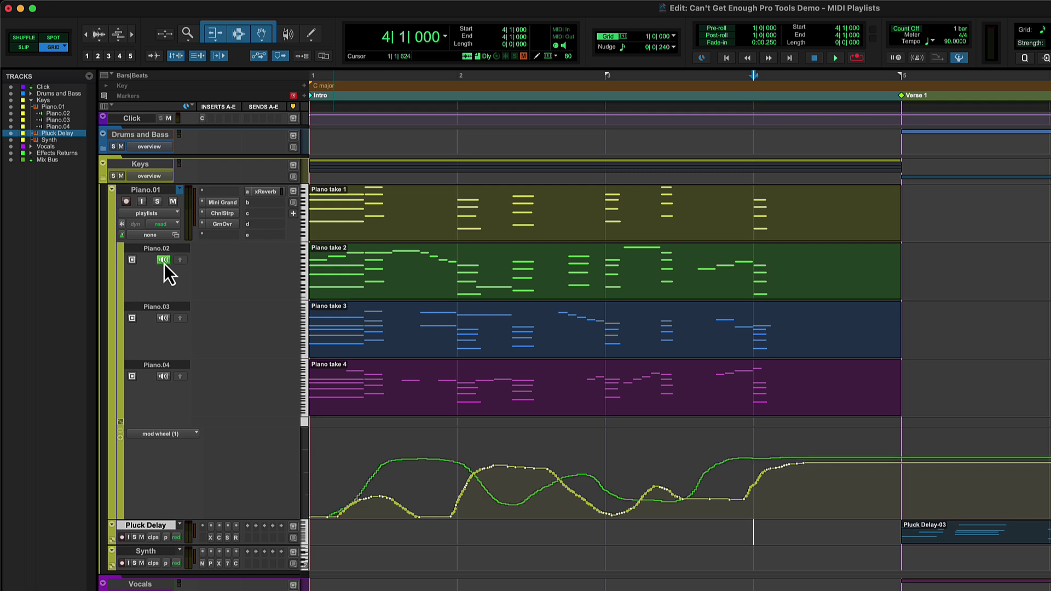
click(166, 319)
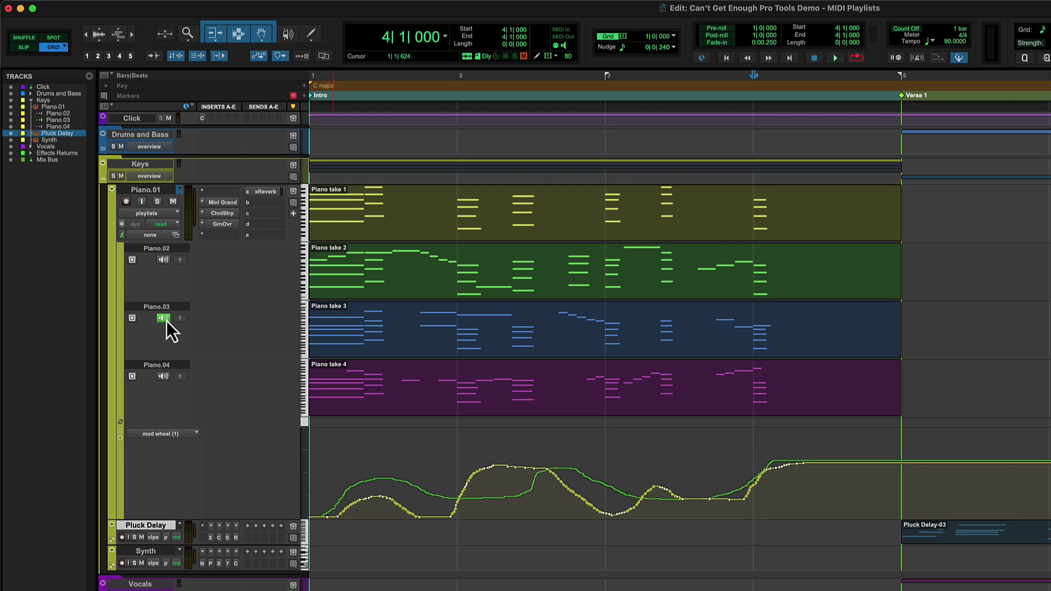
click(164, 377)
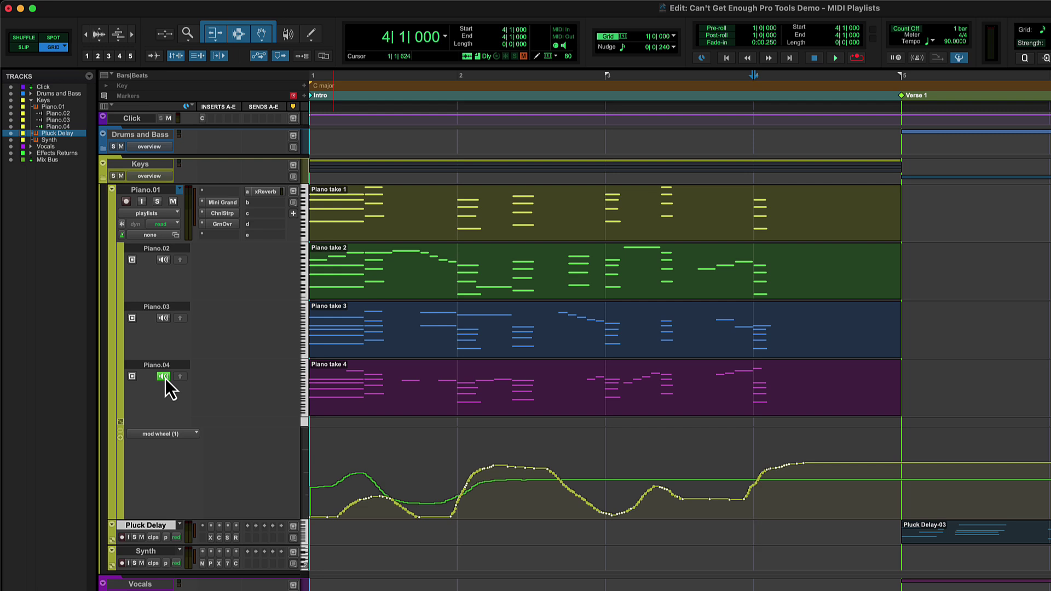
- Unsolo Piano.04 and copy bar 1 of take 3, with its automation, into the main playlist
click(163, 376)
click(459, 323)
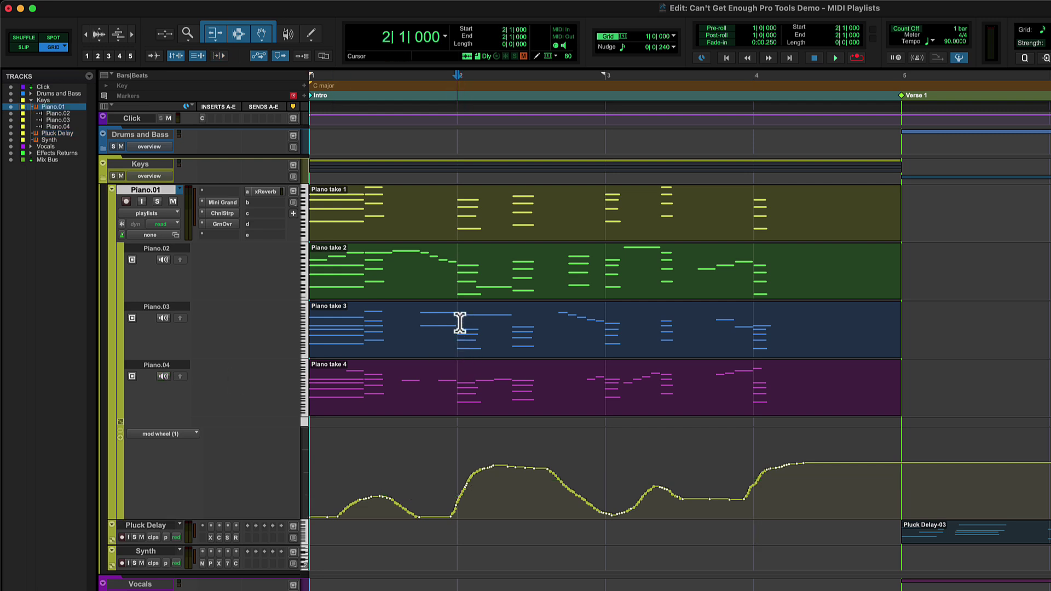
drag(459, 323, 347, 324)
click(180, 318)
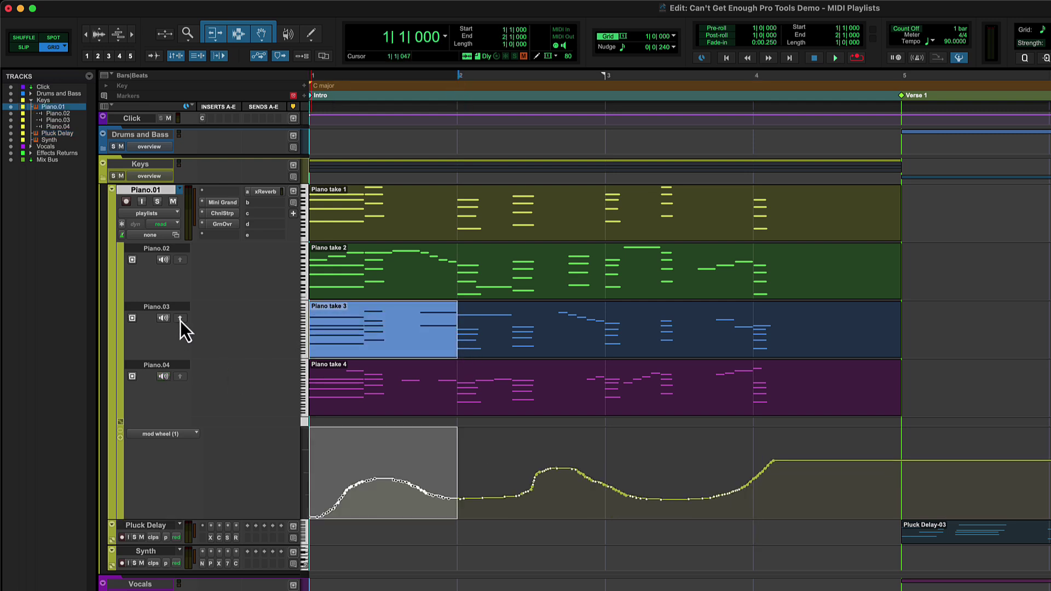
click(180, 318)
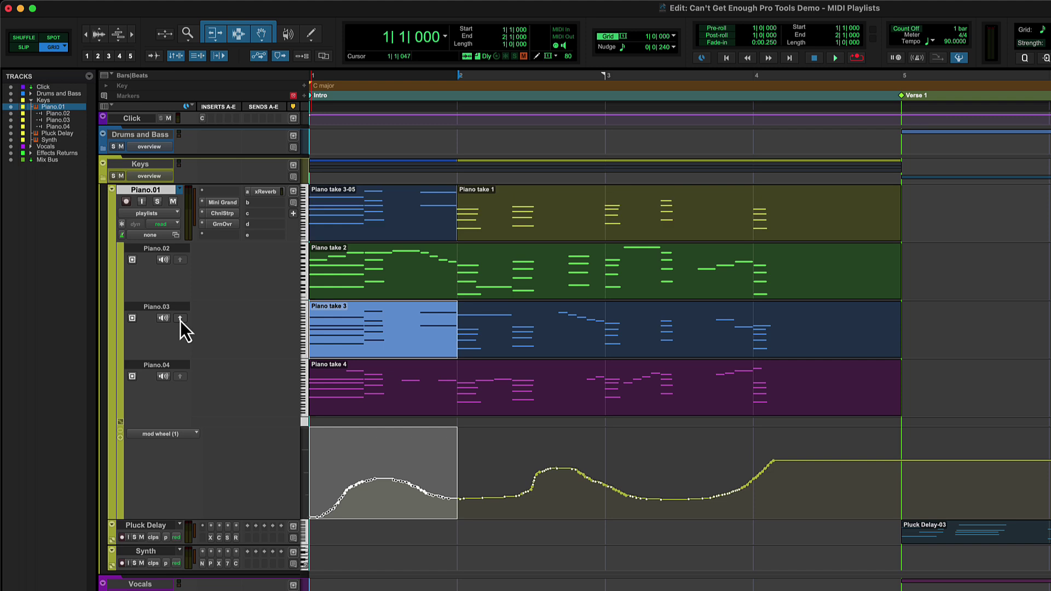
click(983, 203)
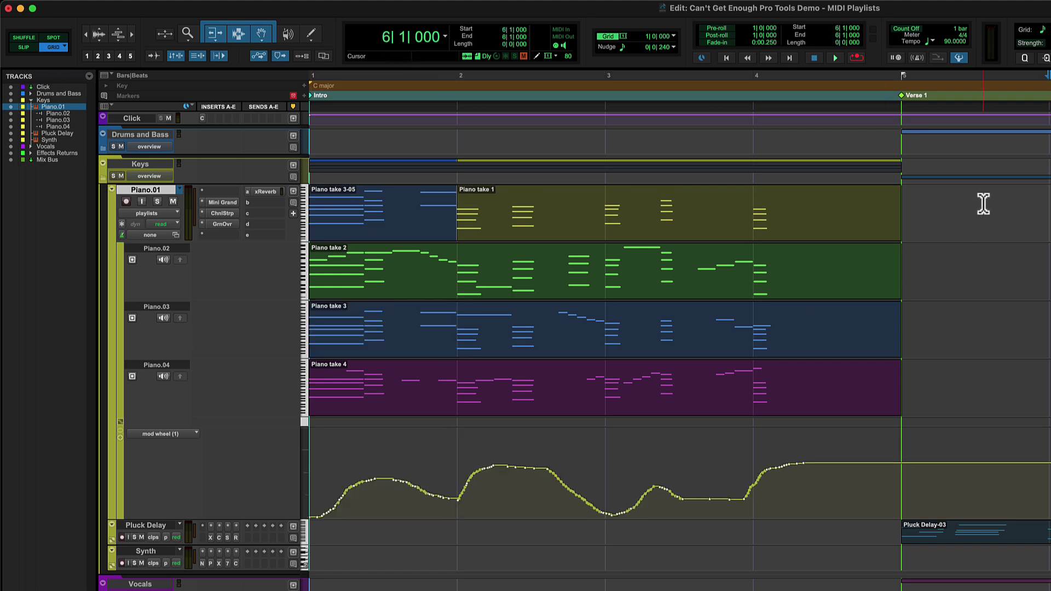
click(182, 436)
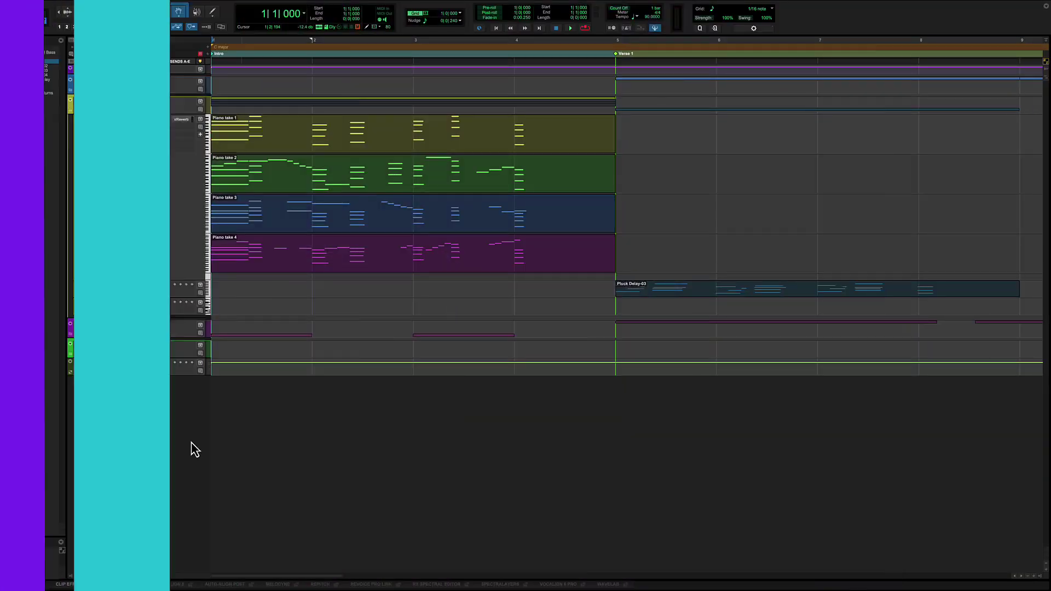
- Open the MIDI Editor and load the notes of Piano takes 1, 2, 3 and 4
click(30, 585)
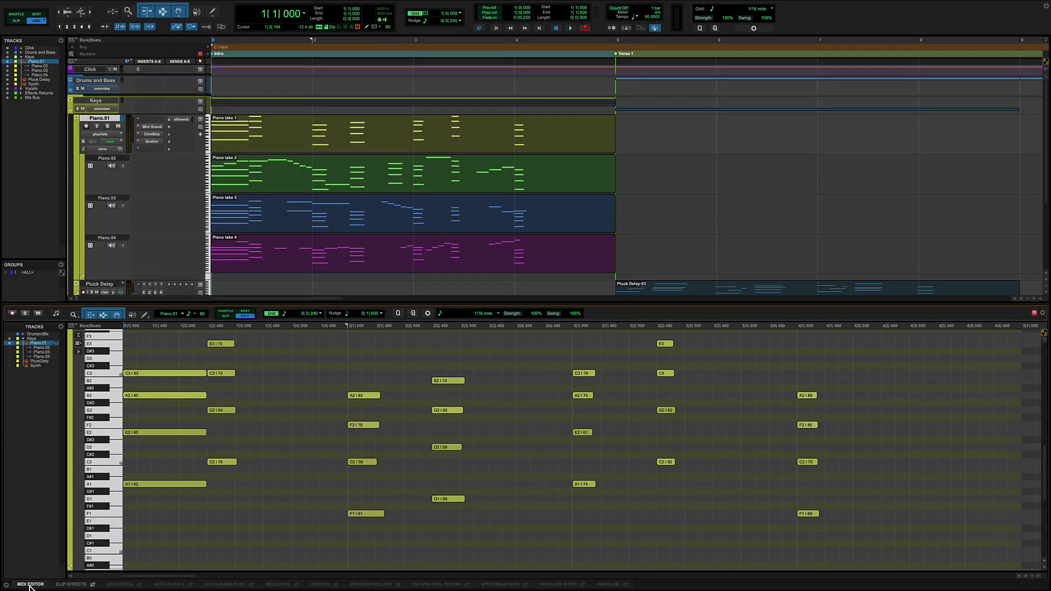
click(386, 154)
scroll(387, 189, down, 1)
shift+click(377, 183)
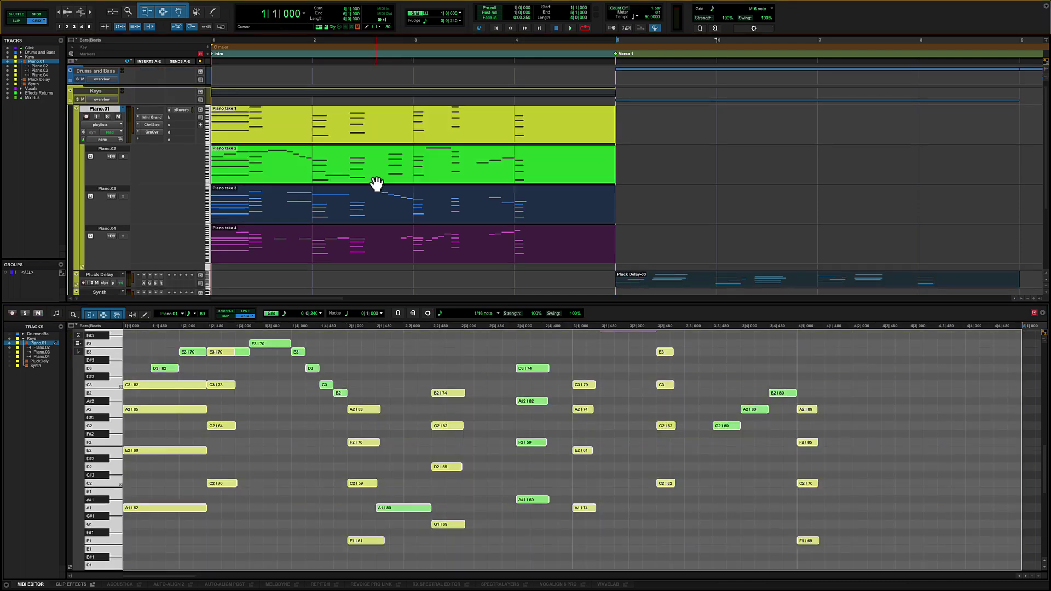
shift+click(381, 221)
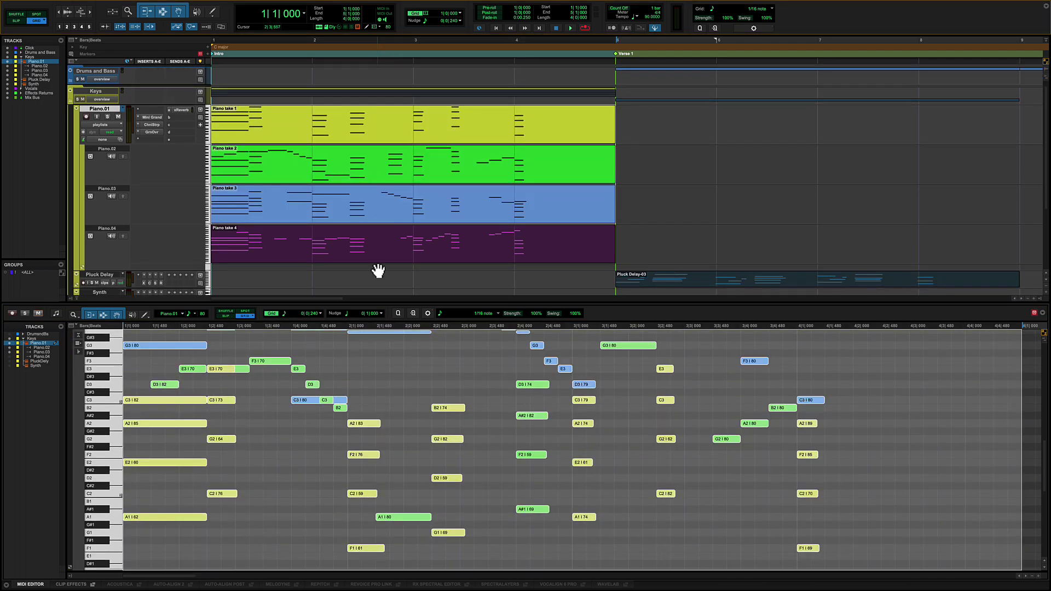
shift+click(379, 262)
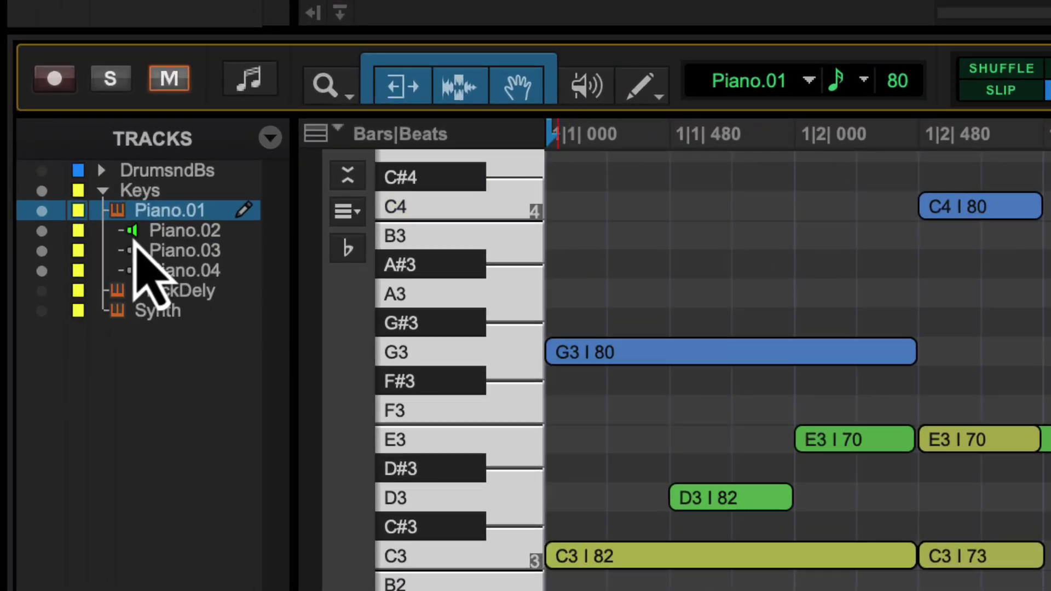
- Solo Piano.03 from the MIDI Editor's track list and check its track options
click(132, 250)
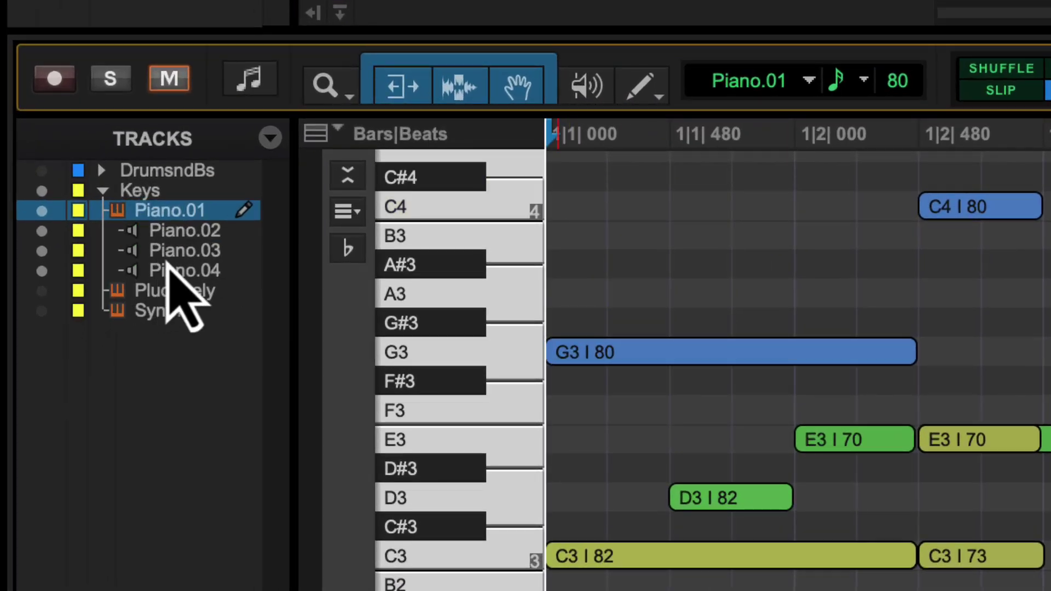
right_click(178, 252)
click(279, 279)
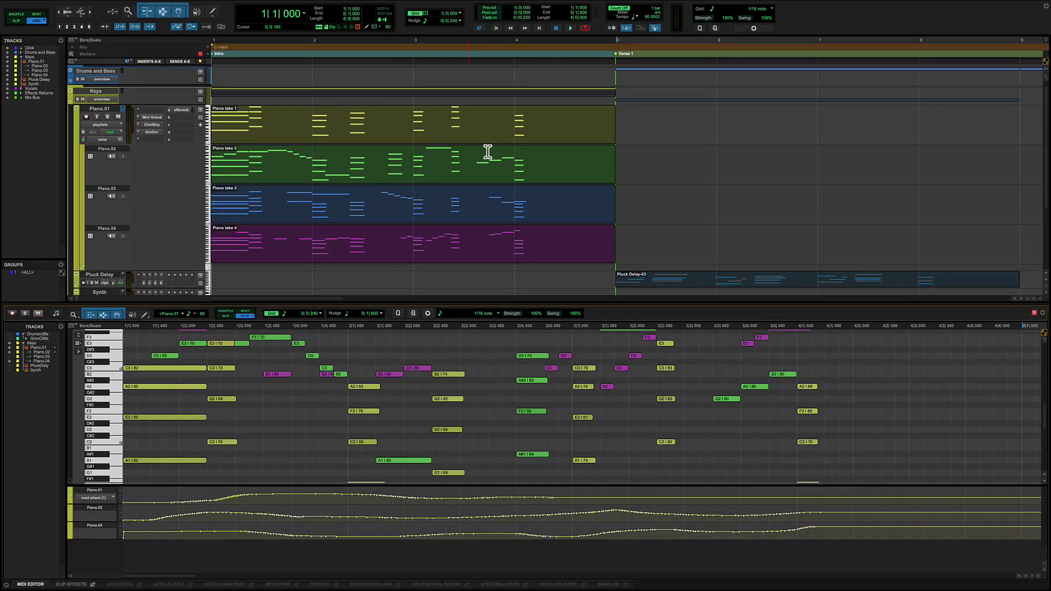
- View takes 1, 2, 3 and 4 alone in the MIDI Editor, then takes 3 and 4 together
click(542, 140)
click(548, 176)
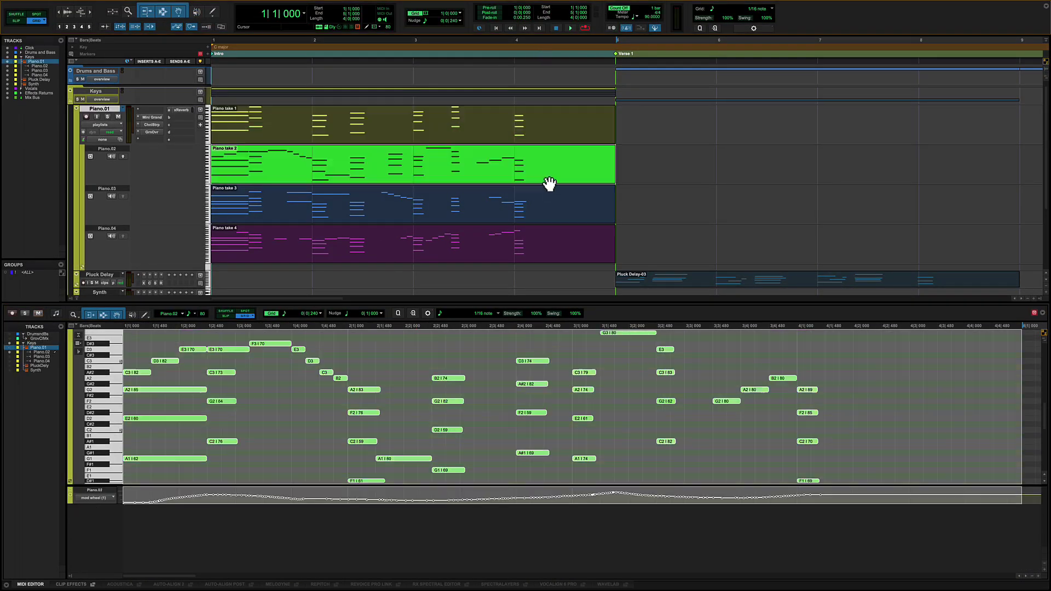
click(546, 219)
click(543, 261)
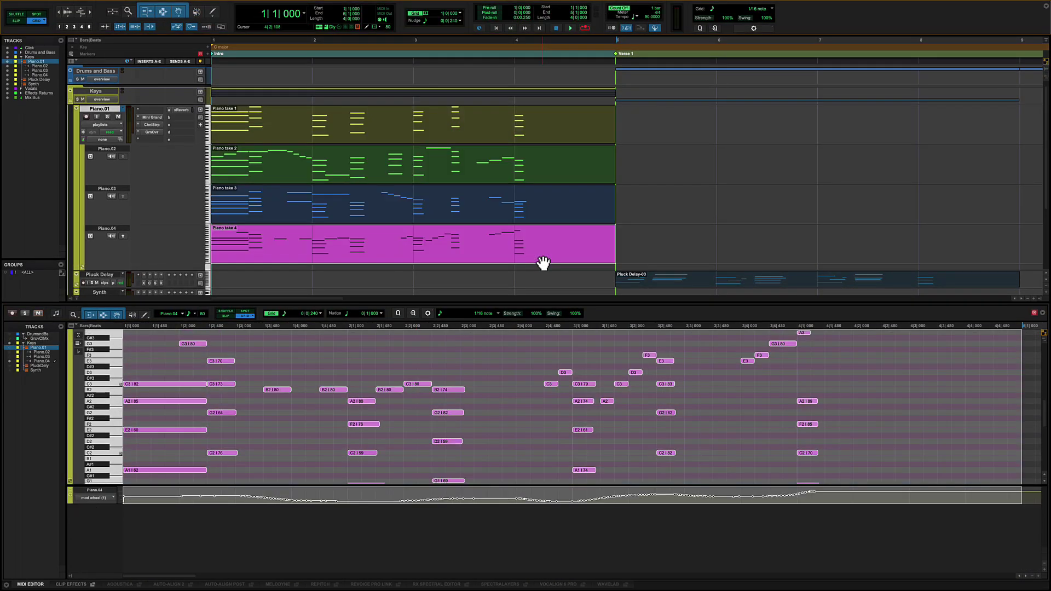
shift+click(529, 219)
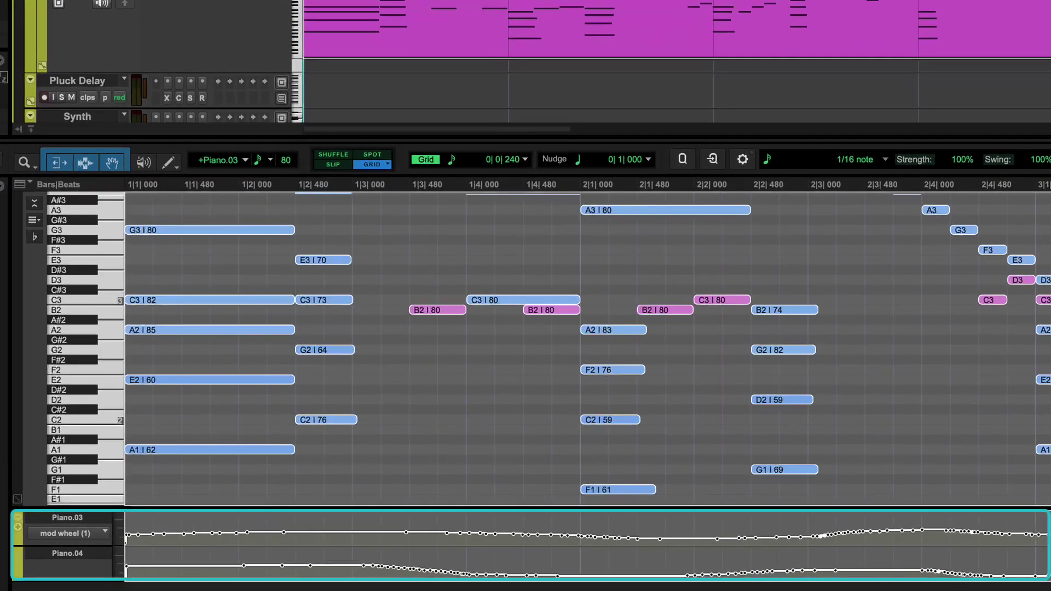